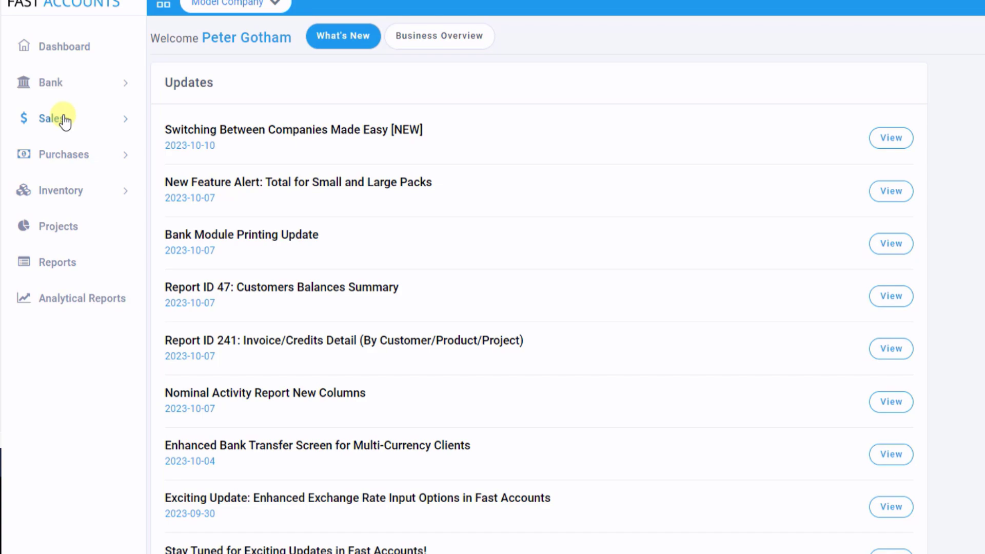
Go to the Sales Invoices list and show the Add New document options.
{"action": "left_click", "coordinate": [64, 121]}
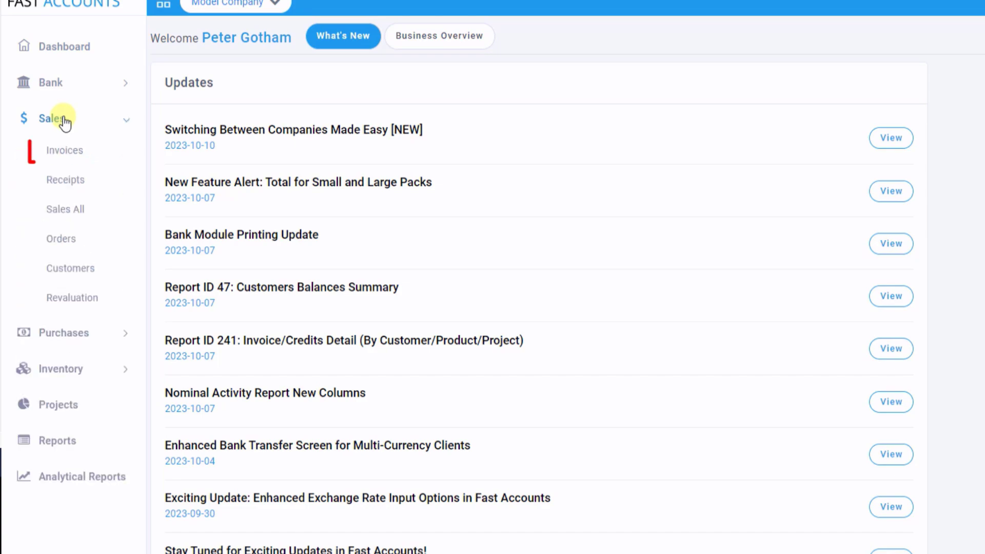
{"action": "left_click", "coordinate": [64, 149]}
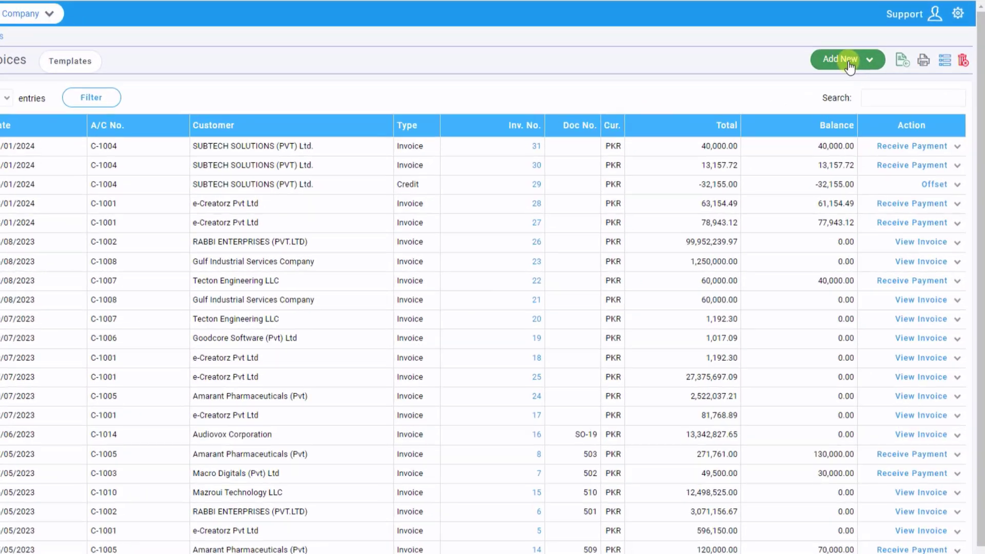
{"action": "left_click", "coordinate": [829, 33]}
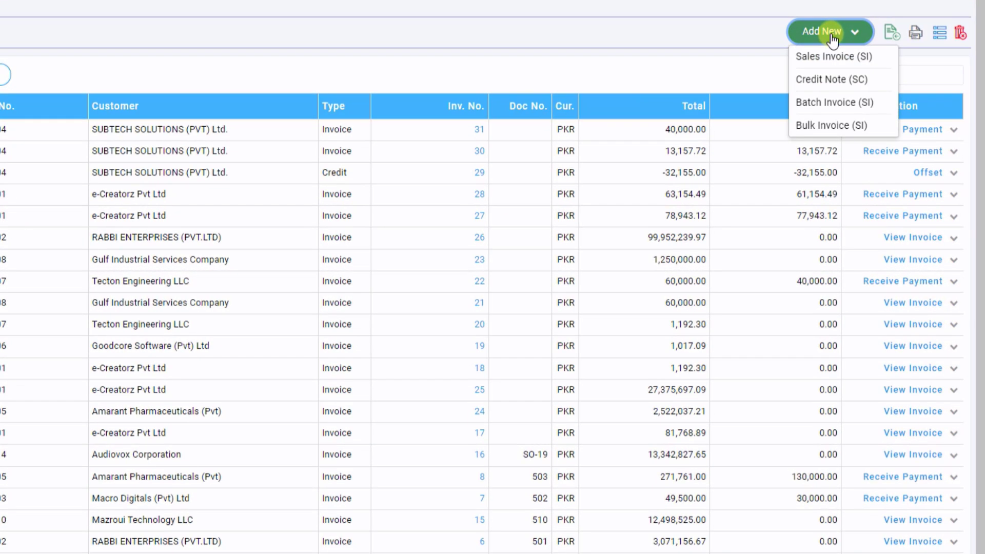
Start a credit note for SUBTECH SOLUTIONS dated 11 January 2024.
{"action": "left_click", "coordinate": [825, 80]}
{"action": "left_click", "coordinate": [415, 145]}
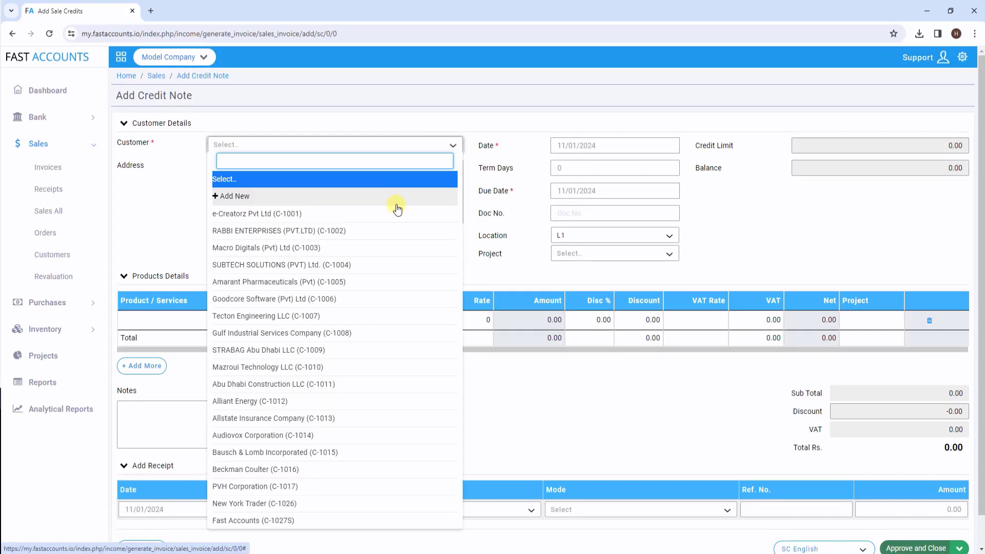
{"action": "left_click", "coordinate": [374, 264]}
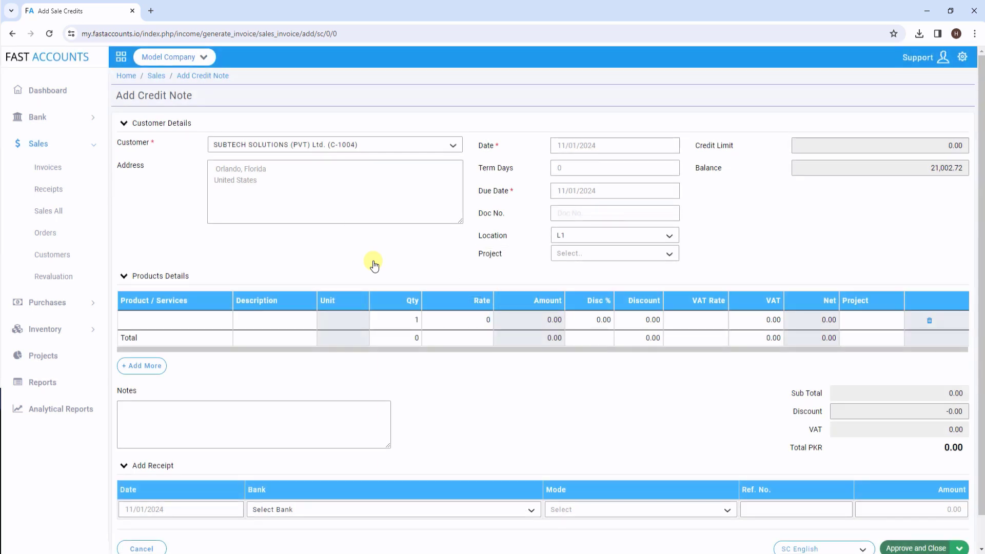
{"action": "left_click", "coordinate": [671, 147]}
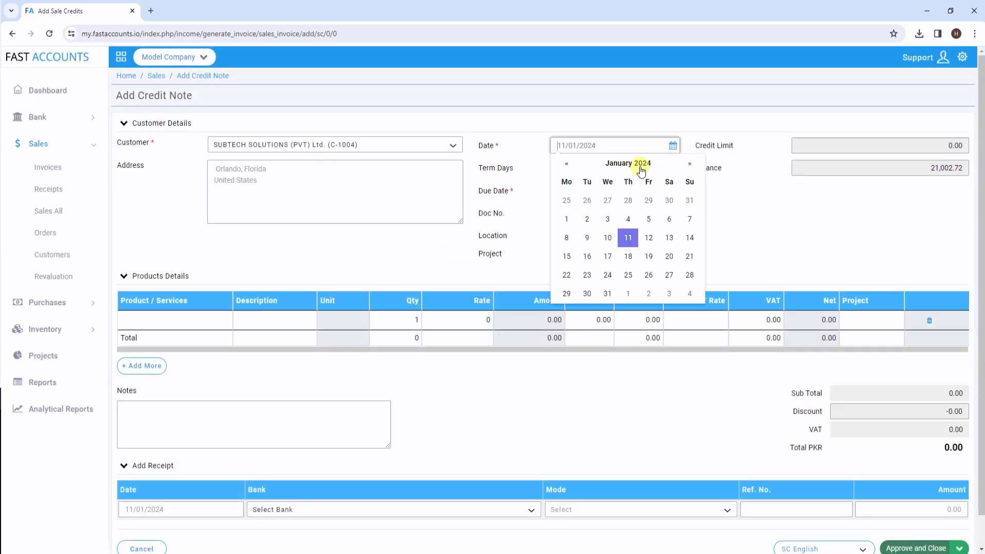
{"action": "left_click", "coordinate": [629, 238]}
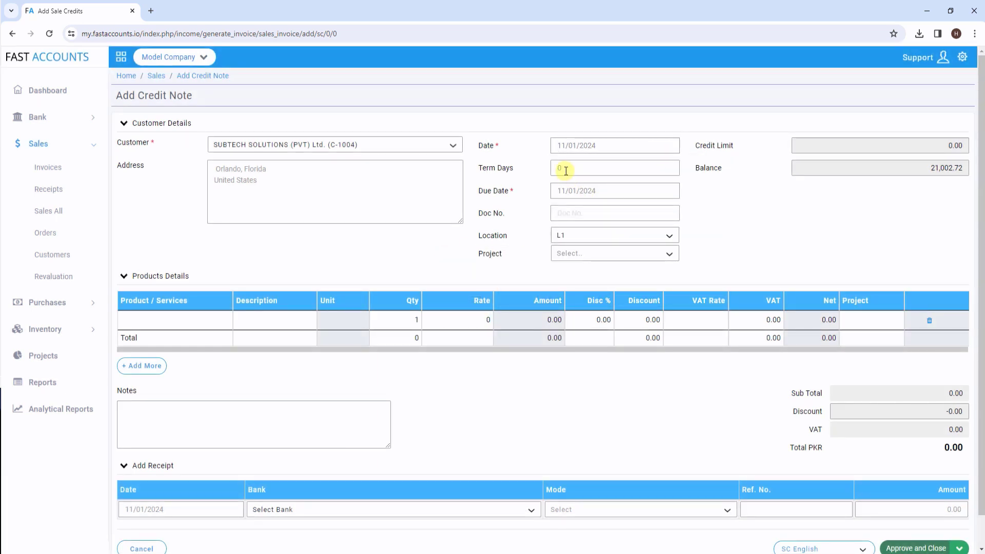
{"action": "left_click", "coordinate": [565, 171]}
{"action": "type", "text": "90"}
{"action": "left_click", "coordinate": [528, 204]}
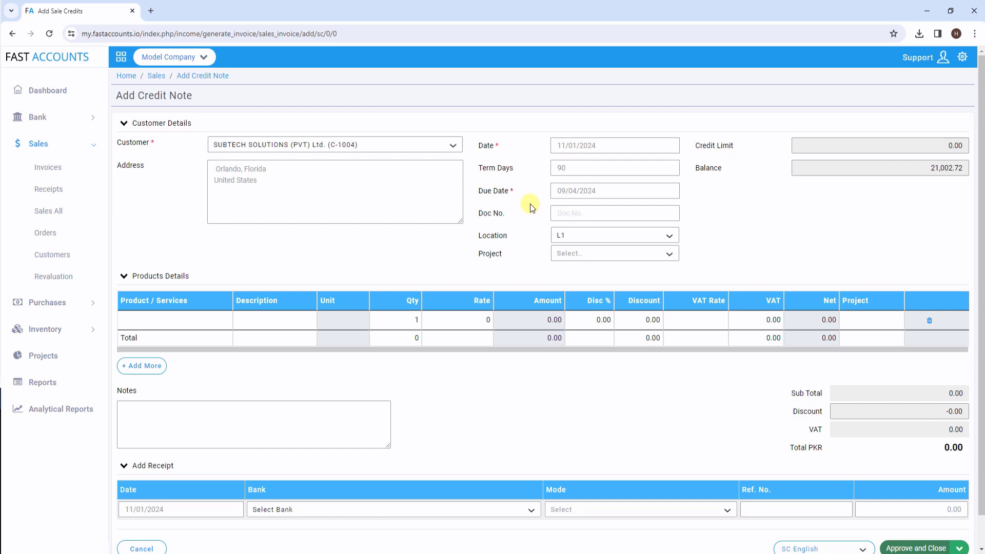
{"action": "left_click", "coordinate": [554, 213]}
{"action": "type", "text": "12345678909"}
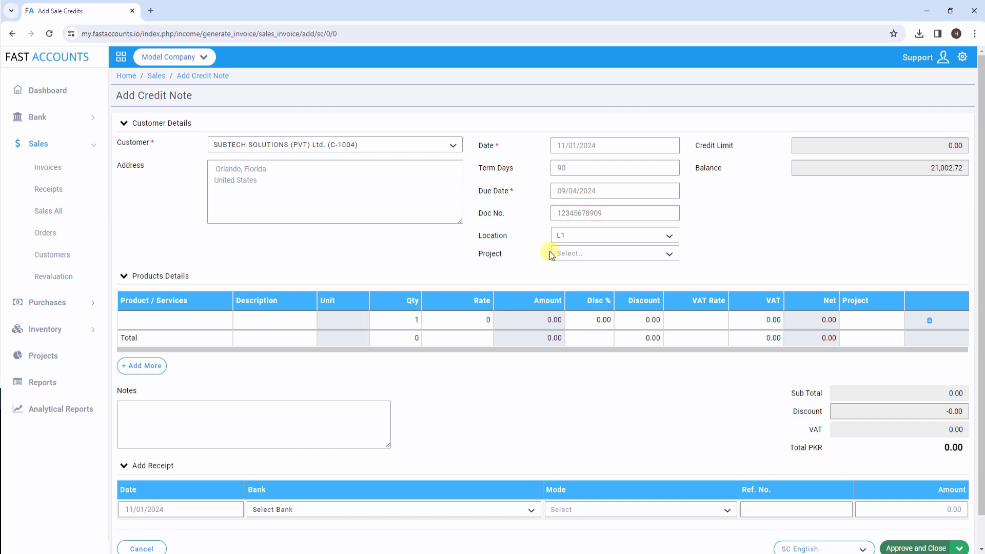
{"action": "left_click", "coordinate": [554, 254]}
{"action": "left_click", "coordinate": [568, 354]}
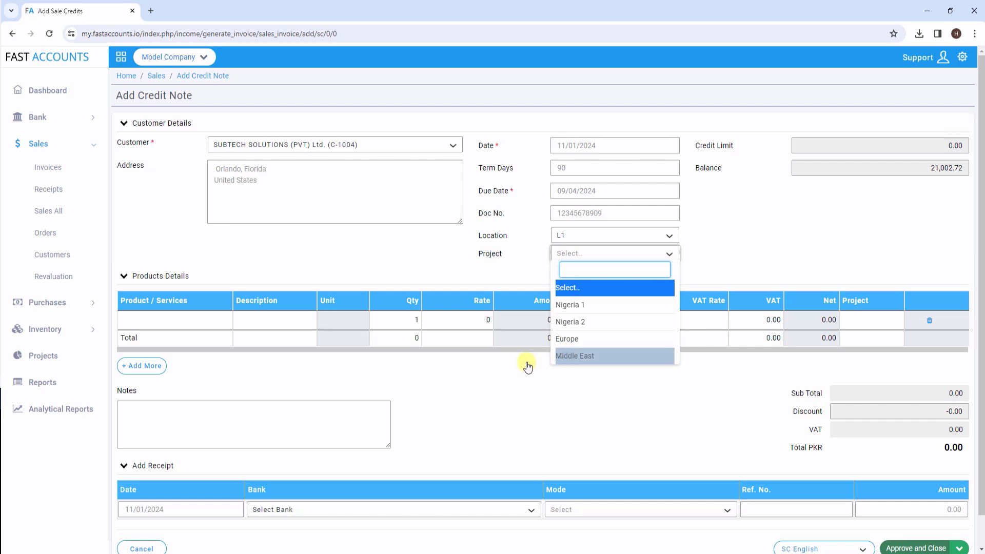
Add 5 Meiji FM-T Powder 900g at 2,600 with 5% discount and PB - 17% VAT.
{"action": "left_click", "coordinate": [194, 321]}
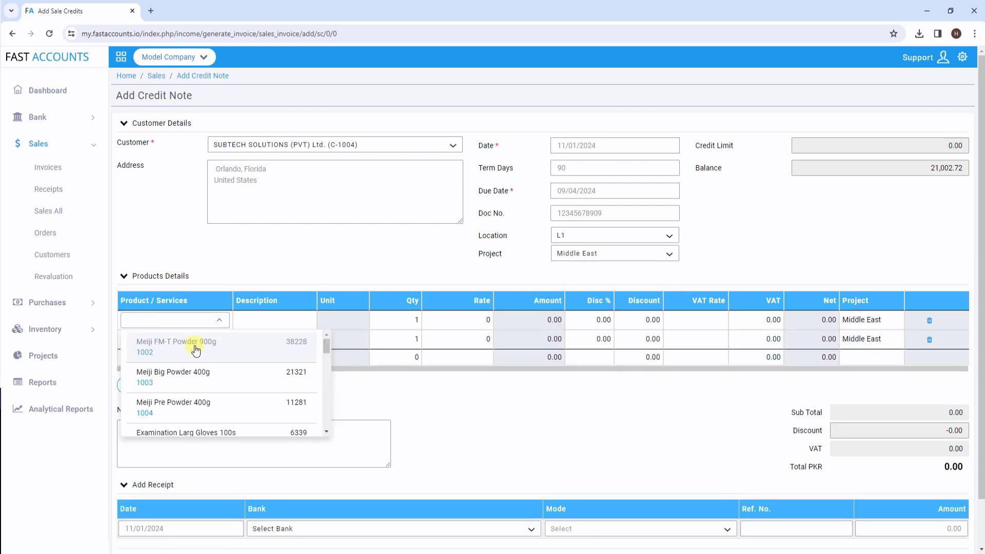
{"action": "left_click", "coordinate": [262, 344]}
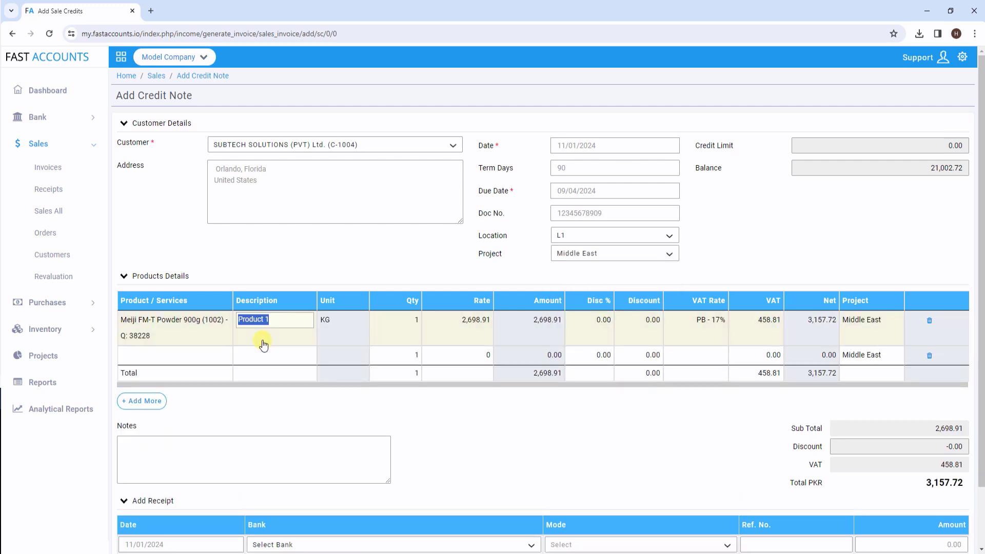
{"action": "left_click", "coordinate": [404, 327]}
{"action": "type", "text": "5"}
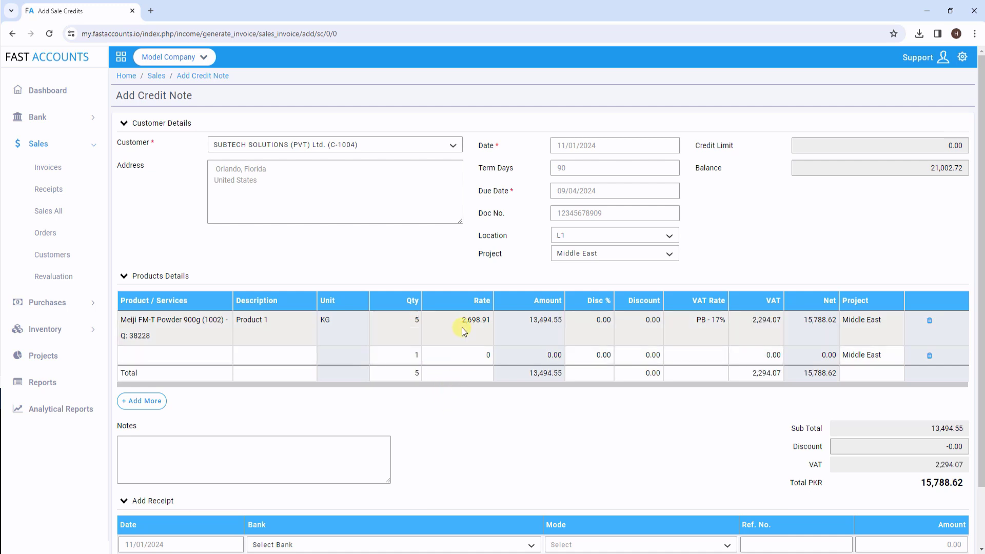
{"action": "left_click", "coordinate": [461, 327]}
{"action": "type", "text": "2600"}
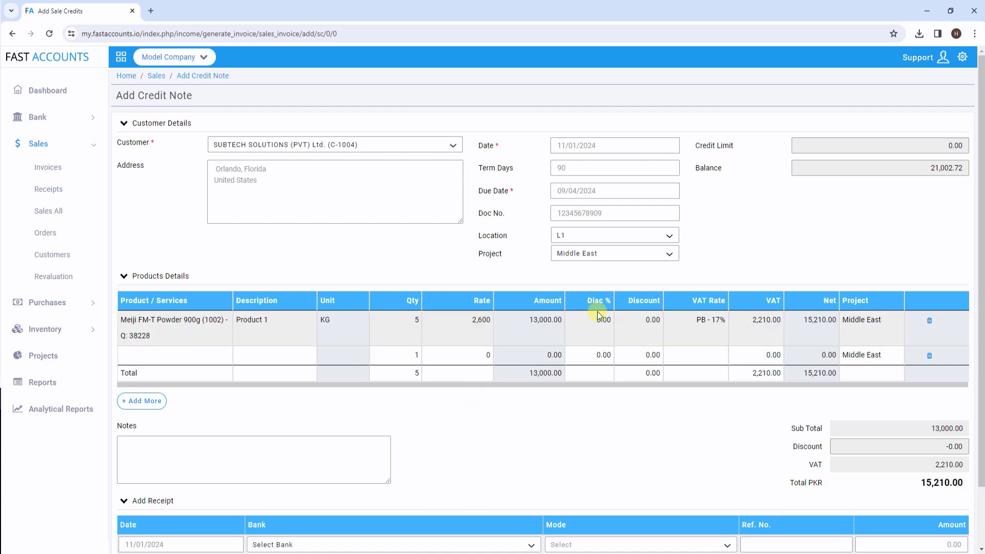
{"action": "left_click", "coordinate": [595, 340]}
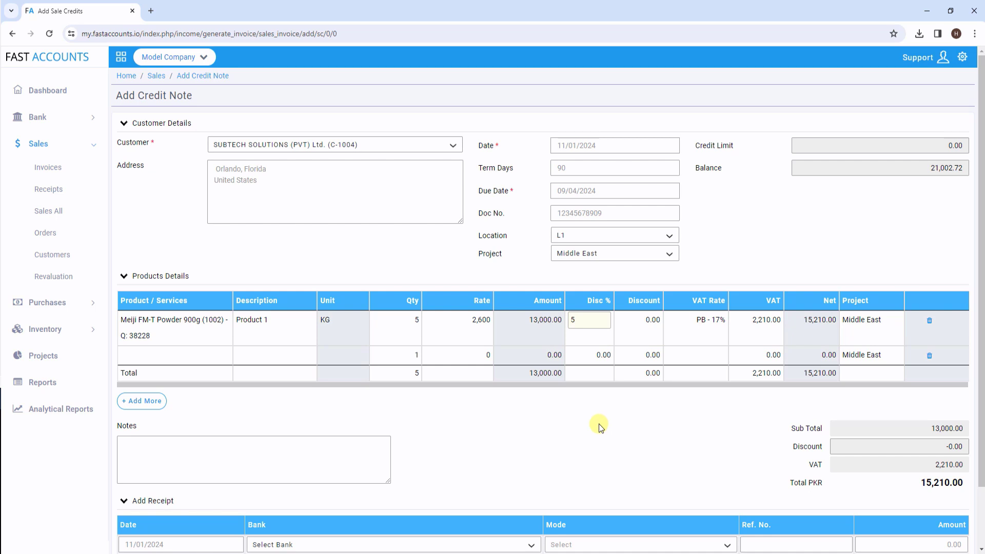
{"action": "type", "text": "5"}
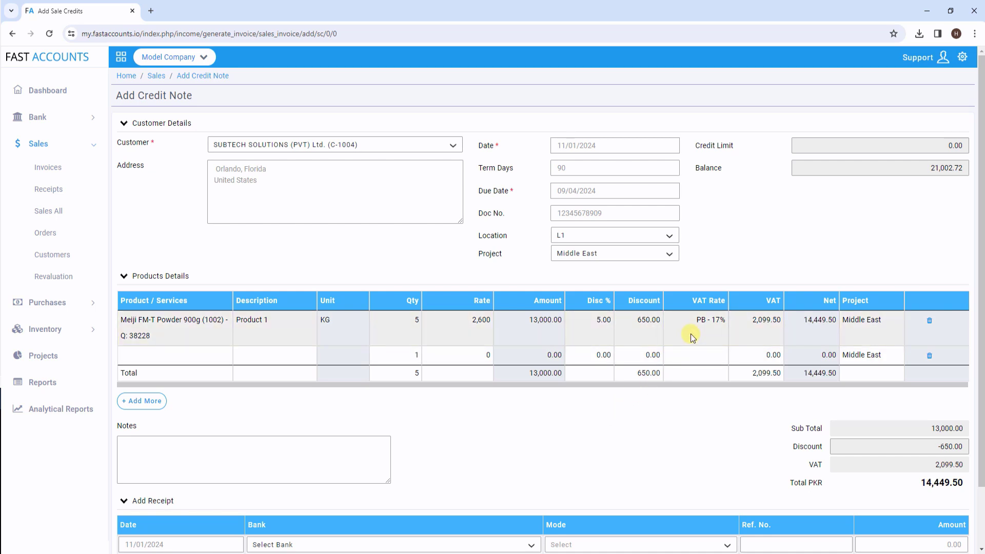
{"action": "left_click", "coordinate": [691, 333]}
{"action": "left_click", "coordinate": [685, 363]}
{"action": "scroll", "coordinate": [655, 354], "scroll_direction": "down", "scroll_amount": 1}
{"action": "left_click", "coordinate": [225, 378]}
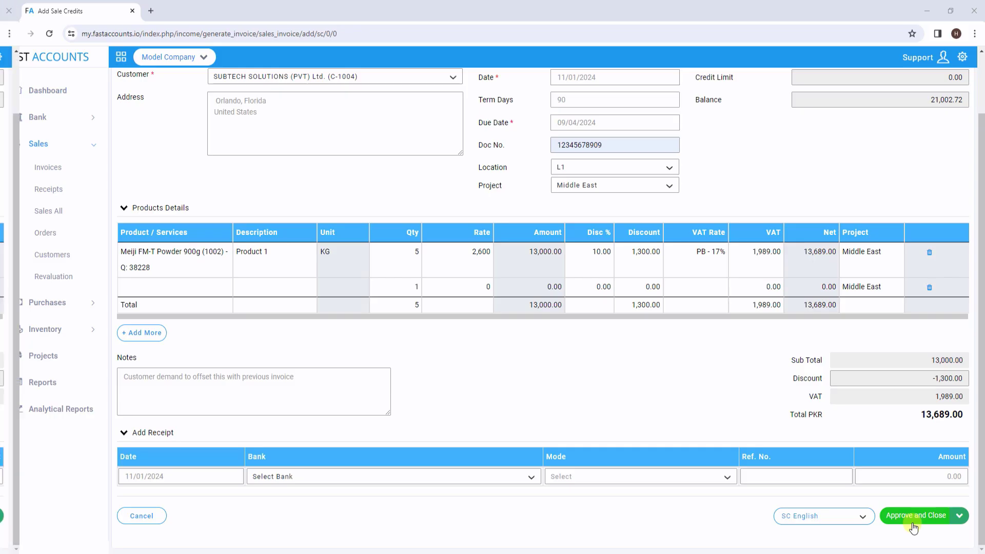
Approve and close the SUBTECH SOLUTIONS credit note.
{"action": "left_click", "coordinate": [889, 504]}
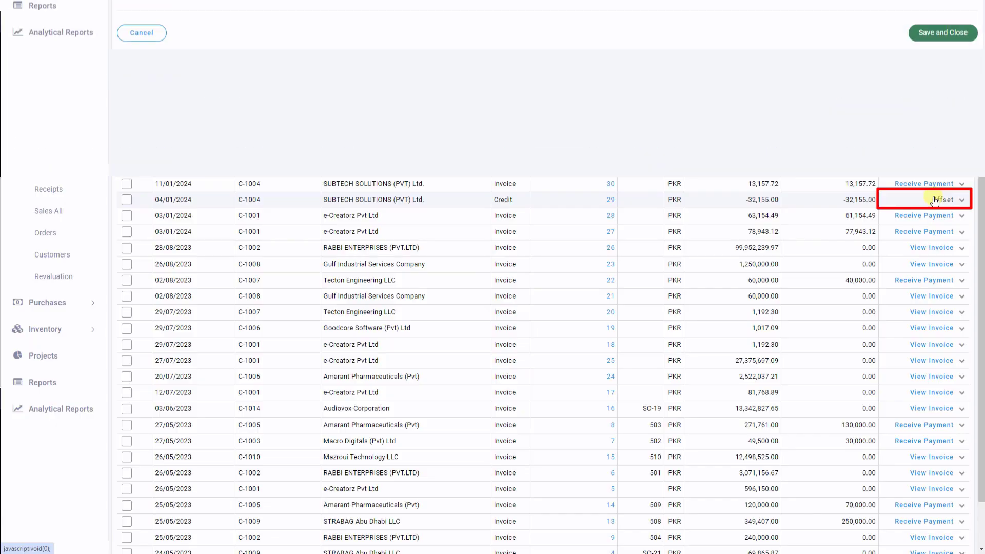
Open the Offset action for SUBTECH's credit 29 from the Sales Invoices list.
{"action": "left_click", "coordinate": [918, 174]}
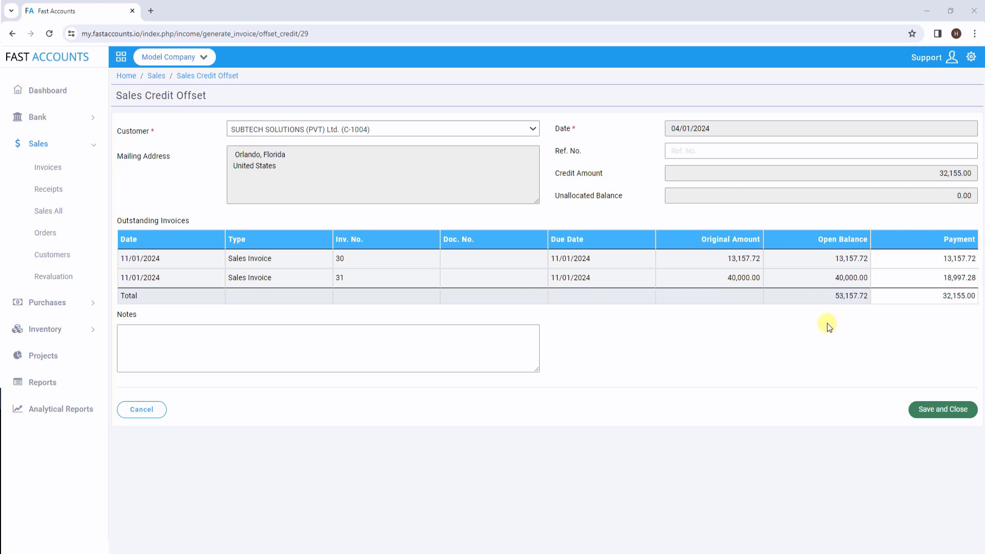
Allocate 0 to invoice 30 and 32,155.00 to invoice 31, then save and close.
{"action": "left_click", "coordinate": [924, 261]}
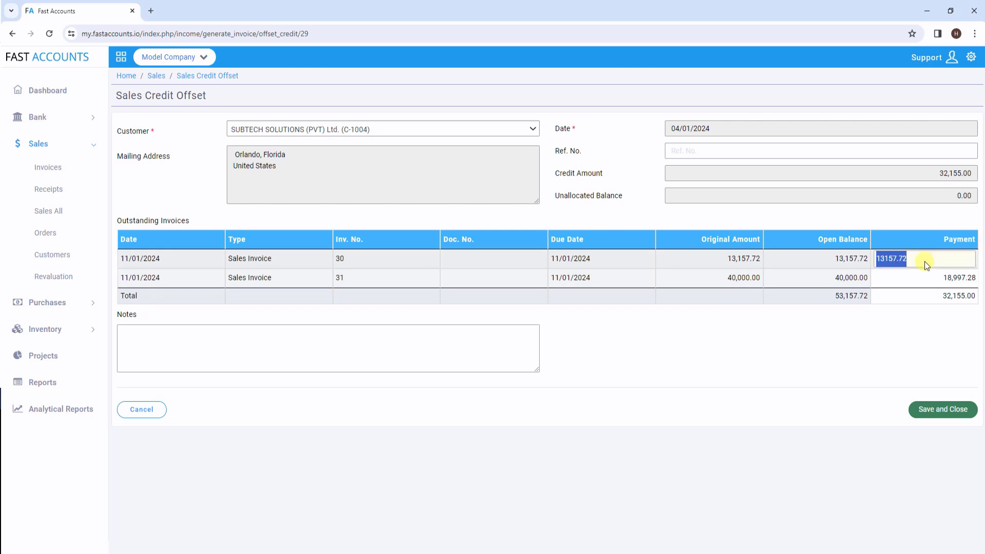
{"action": "type", "text": "0"}
{"action": "left_click", "coordinate": [919, 277]}
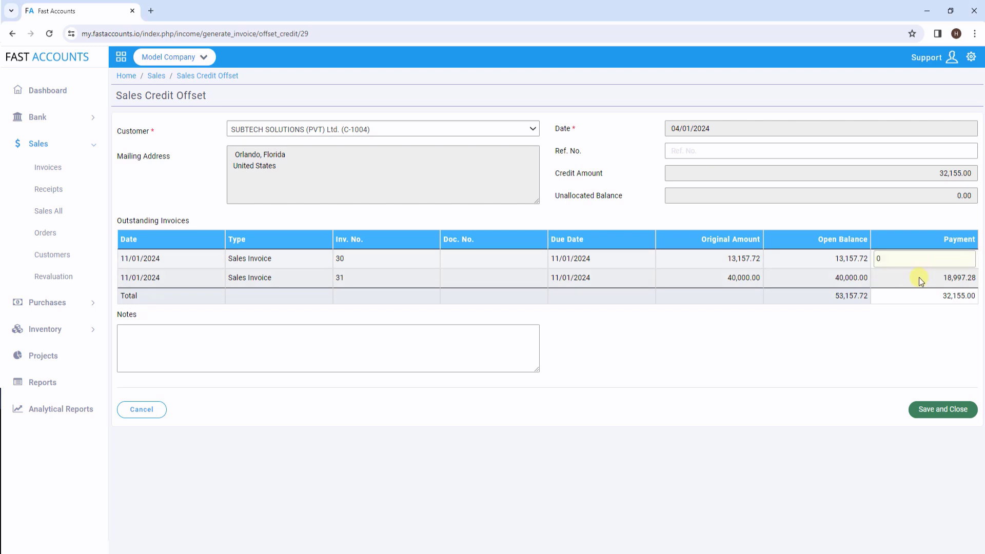
{"action": "type", "text": "0"}
{"action": "left_click", "coordinate": [902, 329]}
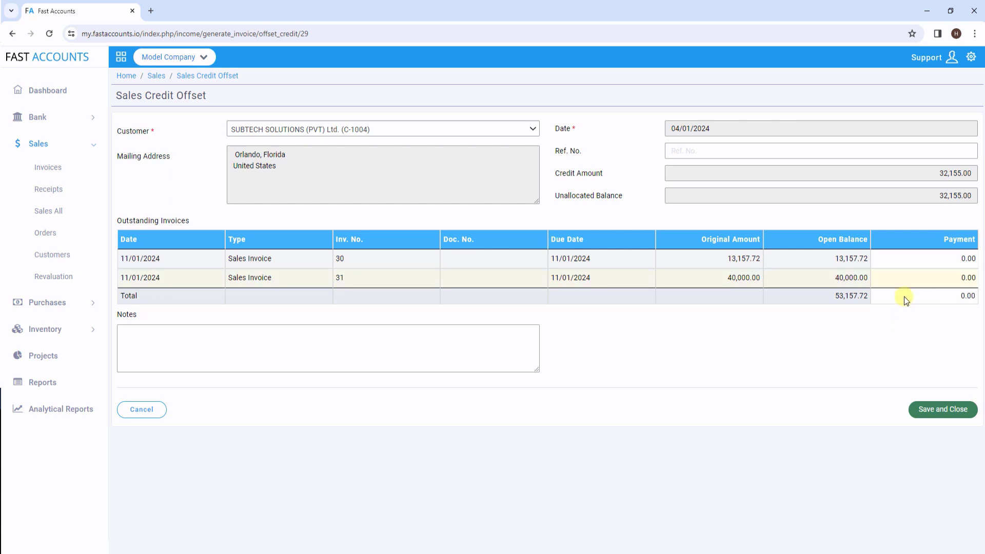
{"action": "left_click", "coordinate": [896, 279]}
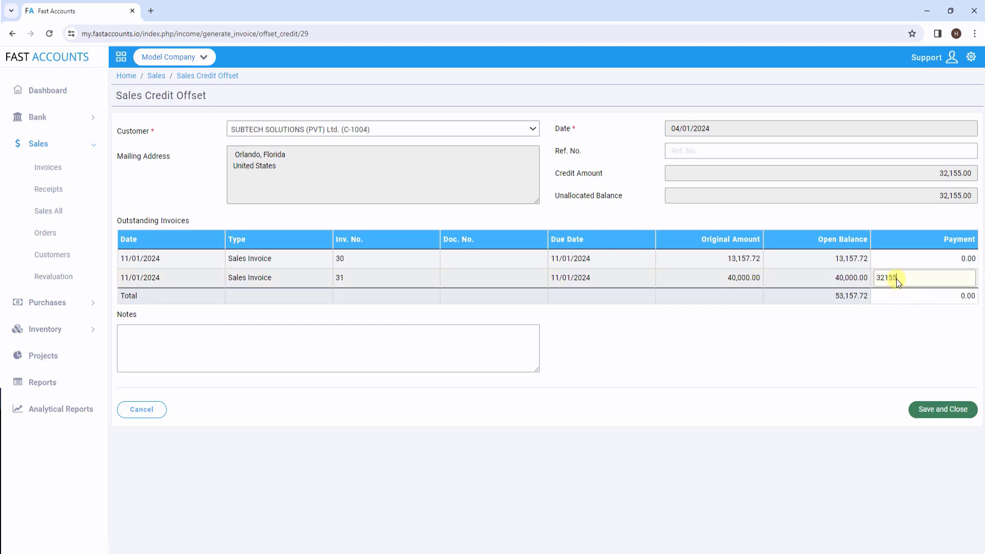
{"action": "left_click", "coordinate": [889, 327]}
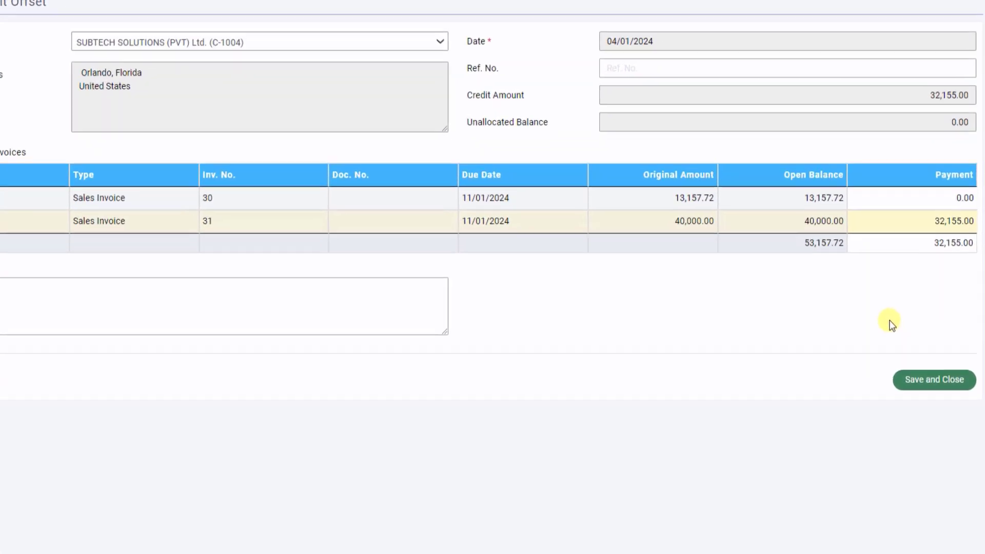
{"action": "left_click", "coordinate": [915, 375]}
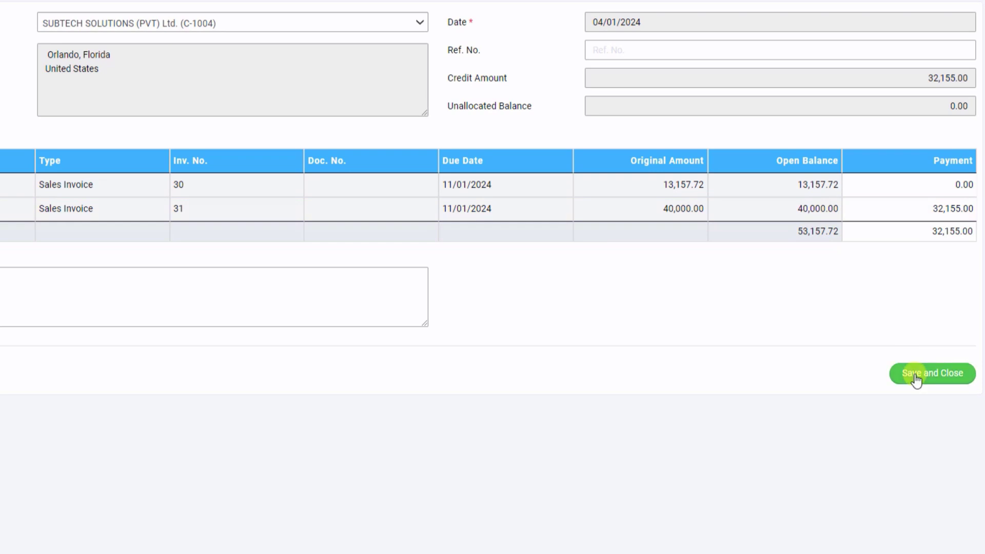